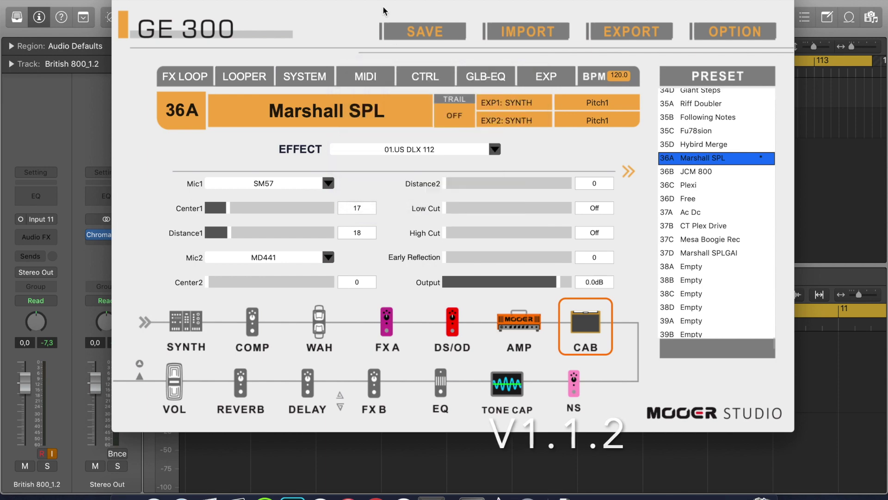
- Record onto the British 800_1.2 track, then bring the GE300 editor back and position it so the whole effects chain shows
{"action": "left_click_drag", "start_coordinate": [314, 0], "coordinate": [334, 144]}
{"action": "key", "text": "space"}
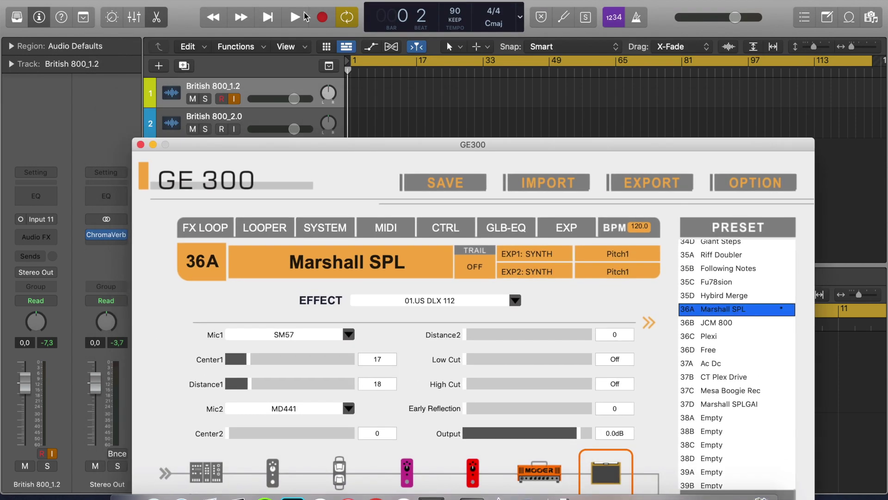
{"action": "key", "text": "super+w"}
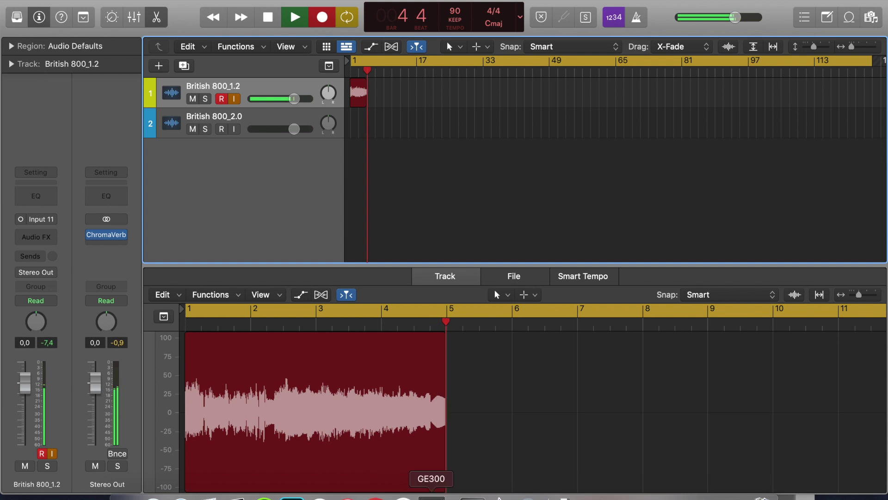
{"action": "left_click", "coordinate": [426, 494]}
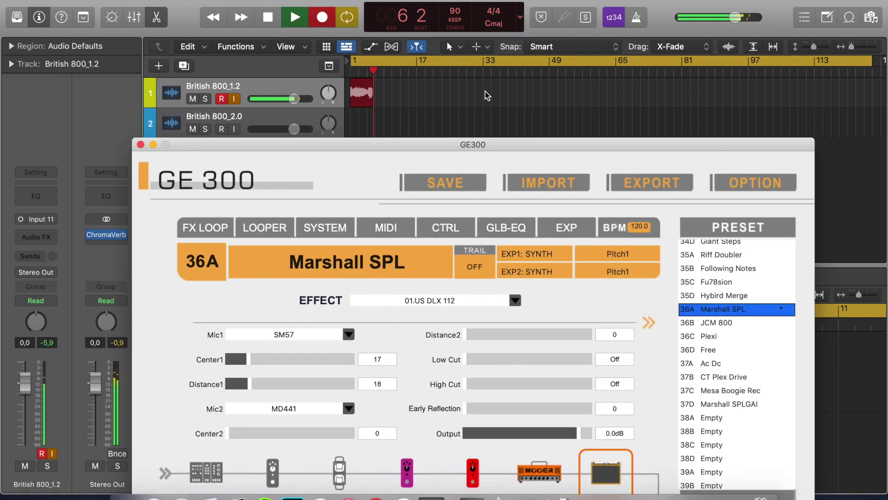
{"action": "left_click_drag", "start_coordinate": [523, 144], "coordinate": [515, 55]}
- Switch off the 16.Shred effect in the DS/OD module of the Marshall SPL preset
{"action": "left_click", "coordinate": [530, 387]}
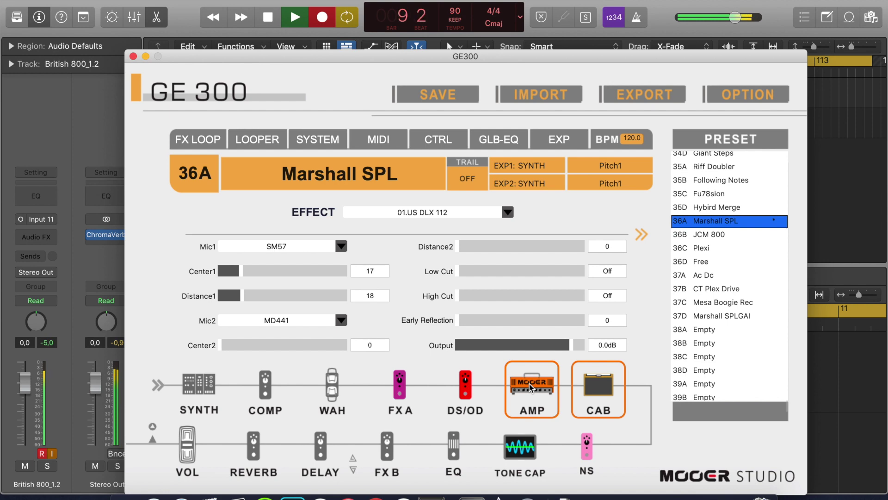
{"action": "left_click", "coordinate": [445, 412]}
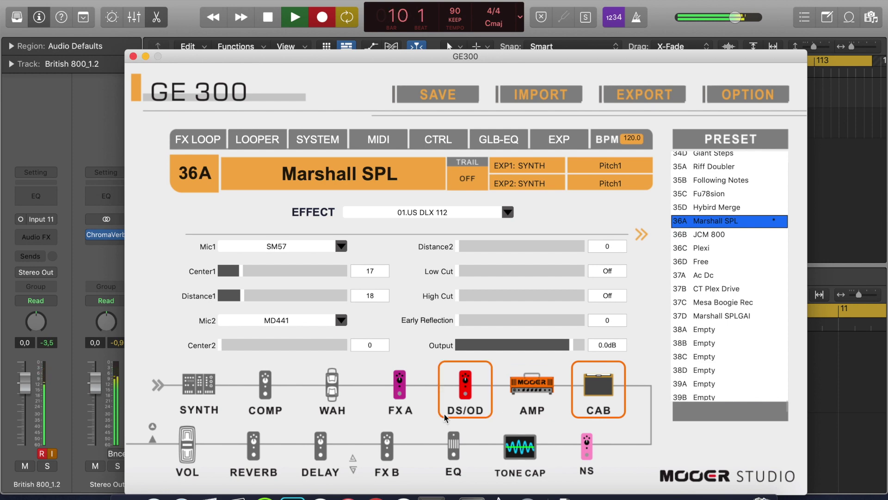
{"action": "left_click", "coordinate": [465, 397]}
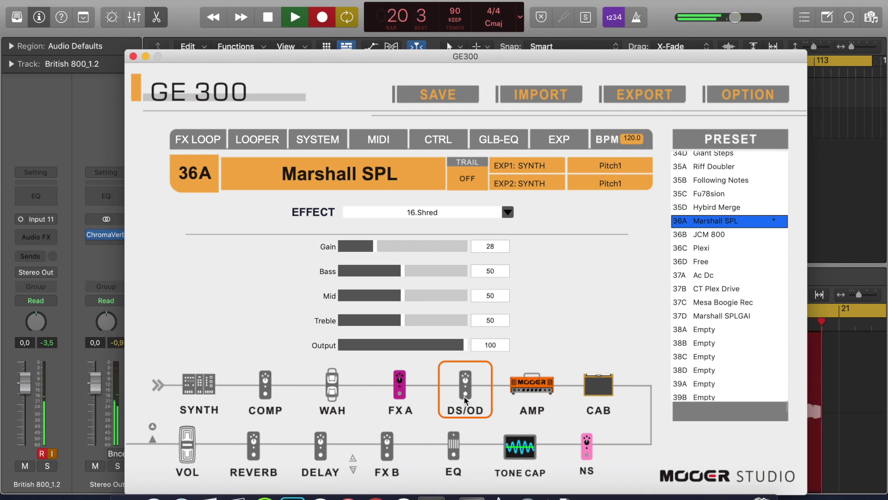
- View the cabinet settings, return to the DS/OD module and switch its Shred effect back on
{"action": "left_click", "coordinate": [583, 390]}
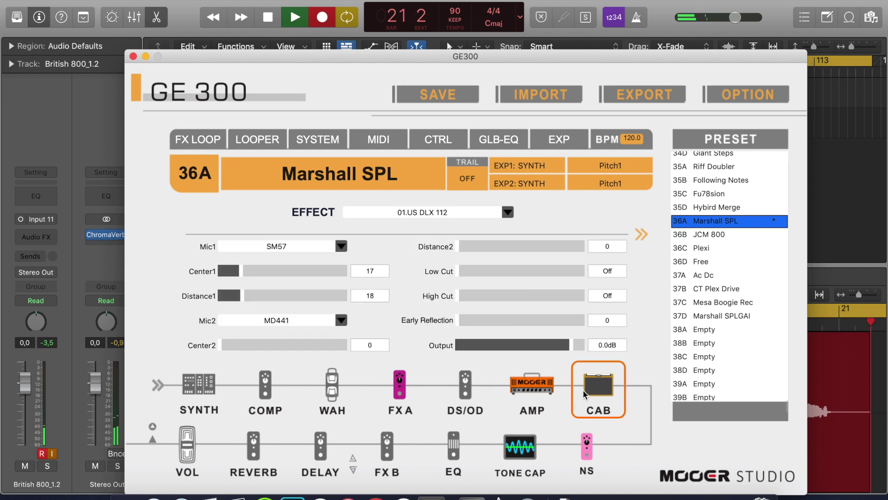
{"action": "left_click", "coordinate": [466, 392]}
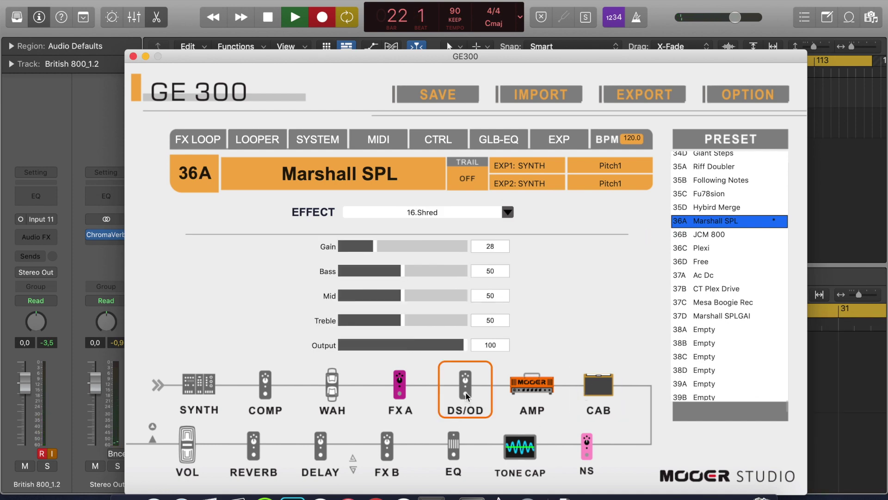
{"action": "left_click", "coordinate": [464, 393]}
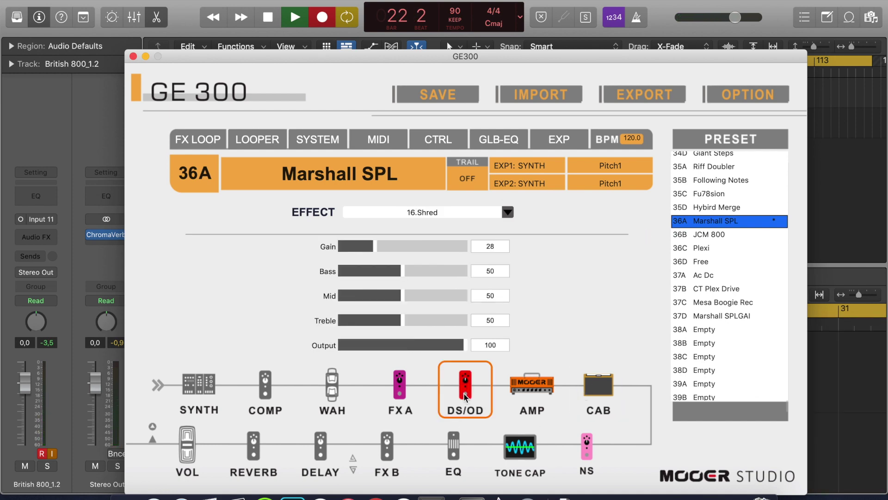
- Change the cabinet model to 45.Friedman 1b copy and check its available point sizes
{"action": "left_click", "coordinate": [599, 387]}
{"action": "left_click", "coordinate": [457, 209]}
{"action": "scroll", "coordinate": [433, 302], "scroll_direction": "down", "scroll_amount": 10}
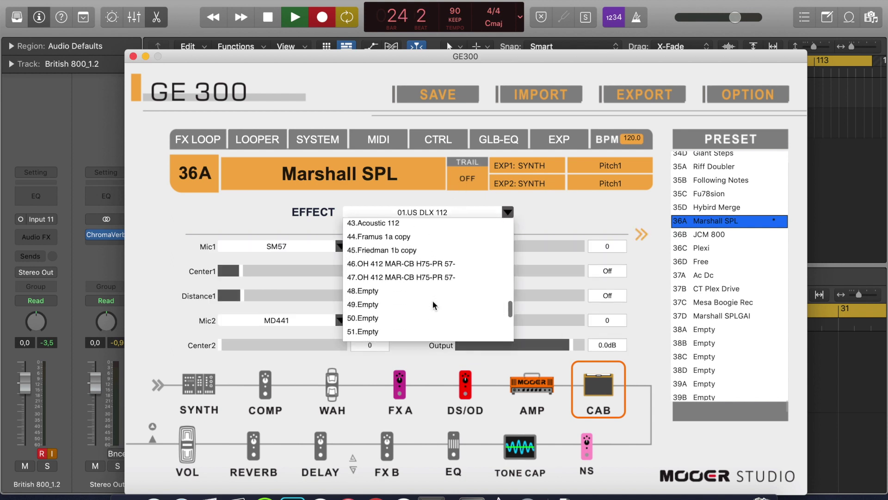
{"action": "left_click", "coordinate": [399, 250]}
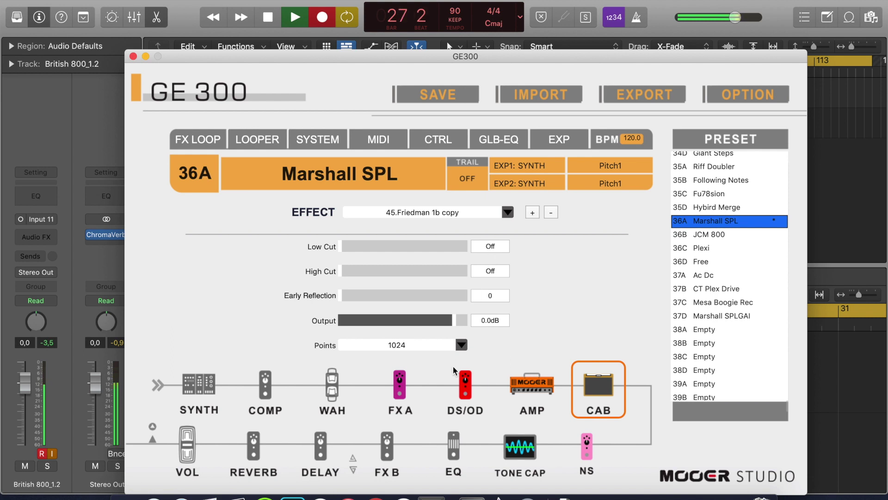
{"action": "left_click", "coordinate": [461, 344]}
{"action": "left_click", "coordinate": [461, 345]}
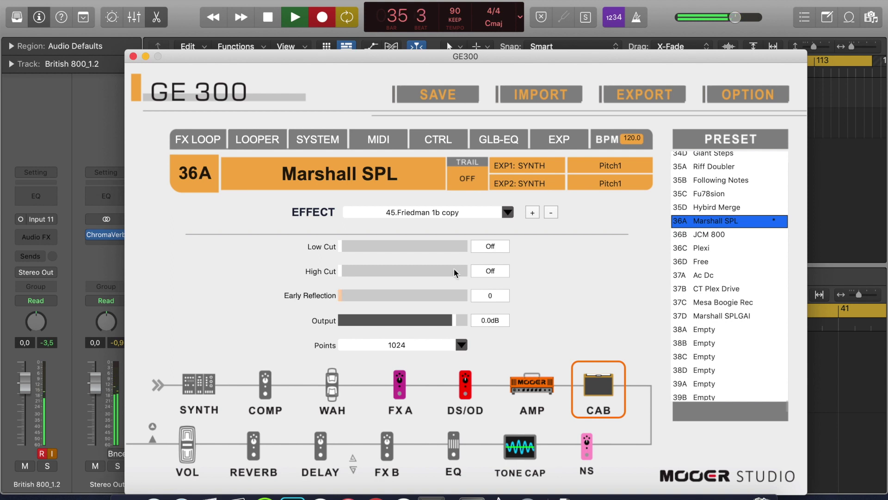
- Change the cabinet model to 44.Framus 1a copy and switch off the DS/OD Shred effect
{"action": "left_click", "coordinate": [449, 213]}
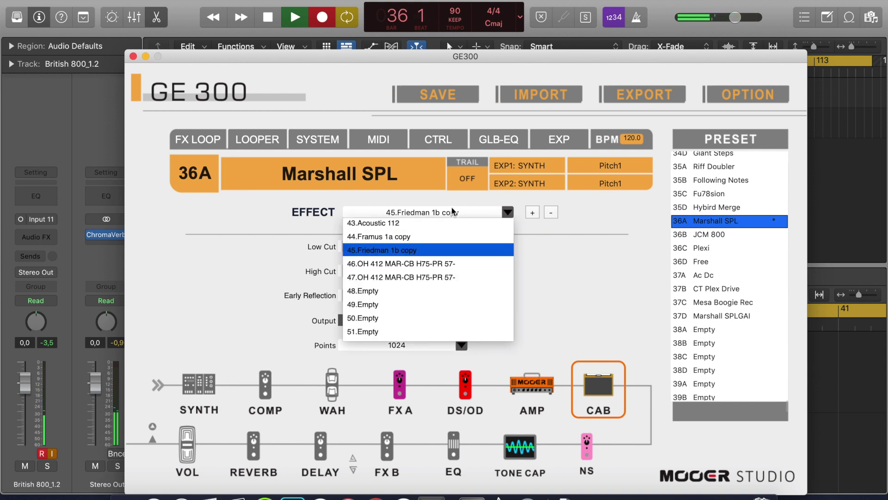
{"action": "left_click", "coordinate": [403, 234]}
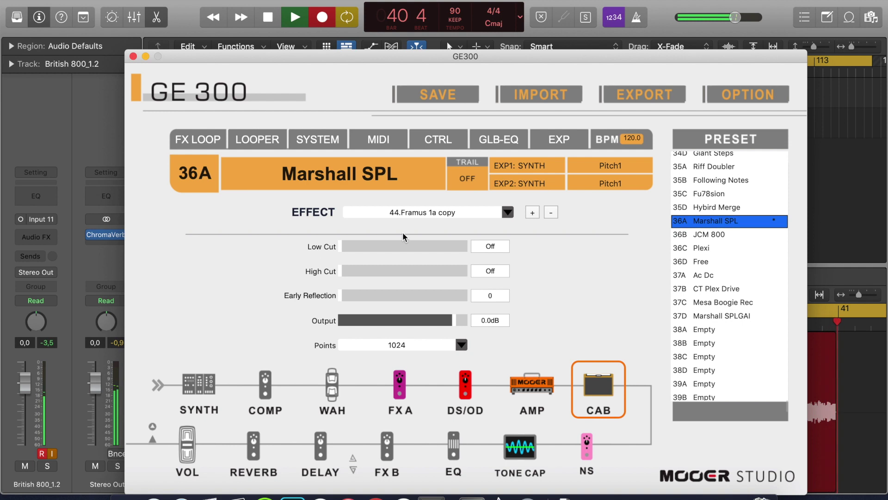
{"action": "left_click", "coordinate": [467, 392]}
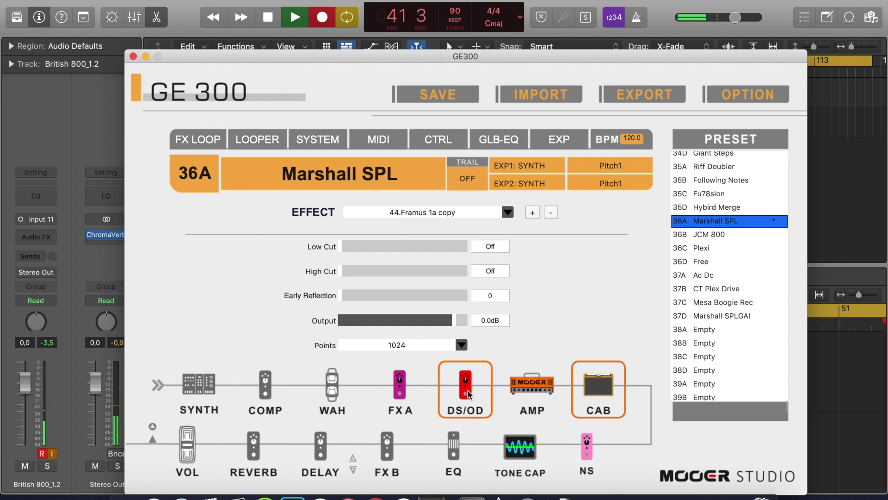
{"action": "left_click", "coordinate": [467, 393]}
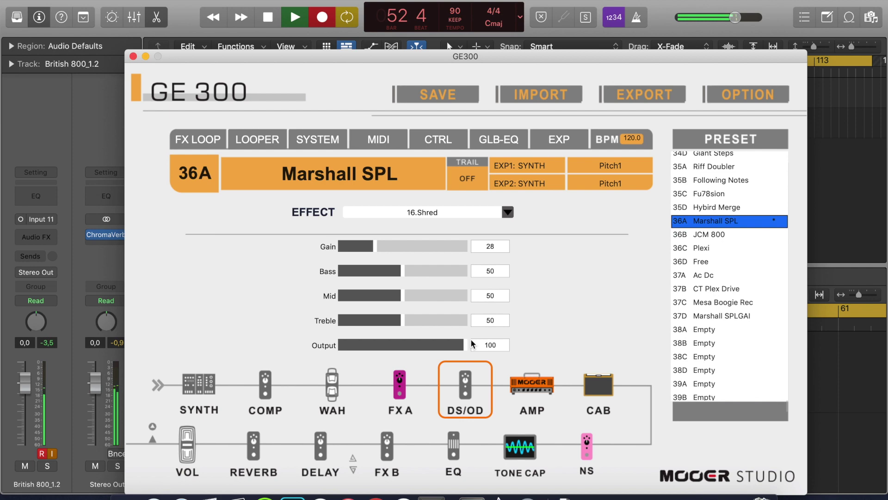
- Switch the DS/OD Shred effect back on and stop the recording
{"action": "left_click", "coordinate": [466, 390]}
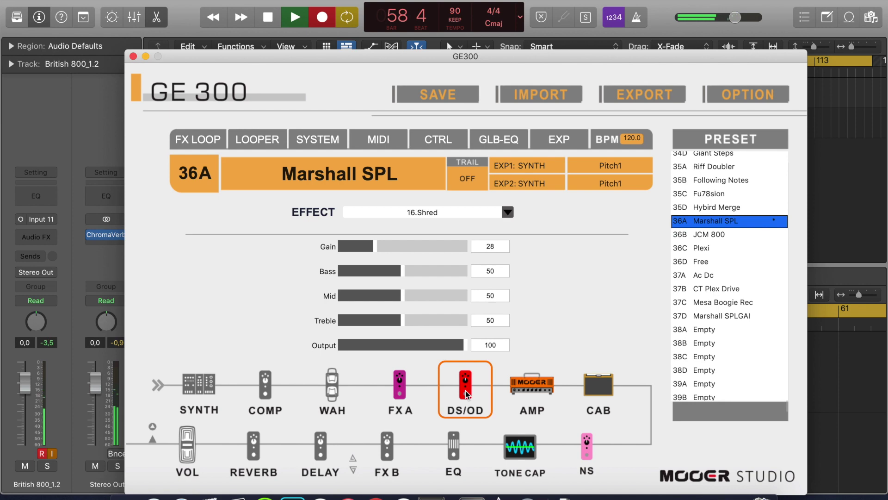
{"action": "left_click", "coordinate": [267, 20]}
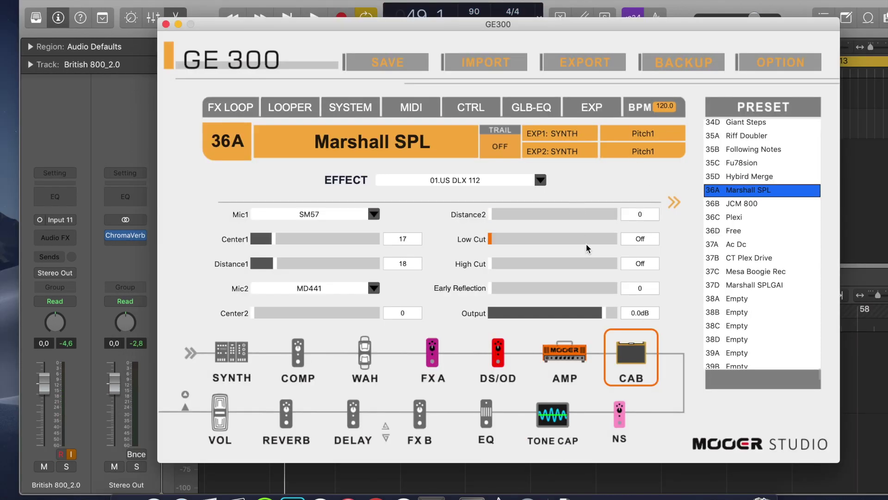
- Check the version information of the GE300 editor and close it
{"action": "left_click_drag", "start_coordinate": [386, 23], "coordinate": [379, 46]}
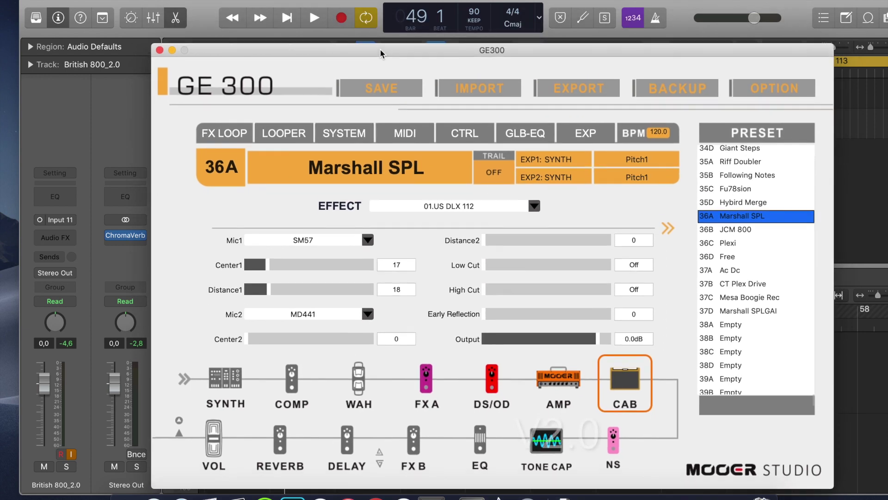
{"action": "left_click", "coordinate": [51, 0]}
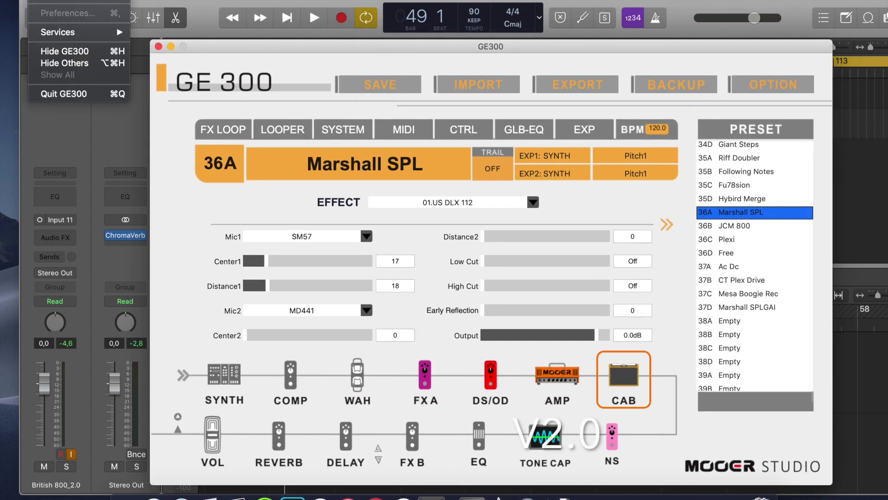
{"action": "left_click", "coordinate": [58, 2]}
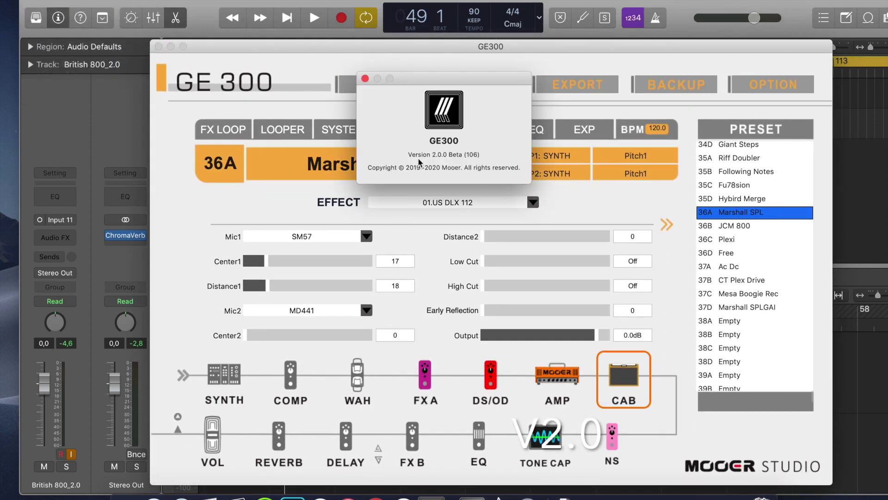
{"action": "left_click", "coordinate": [366, 79]}
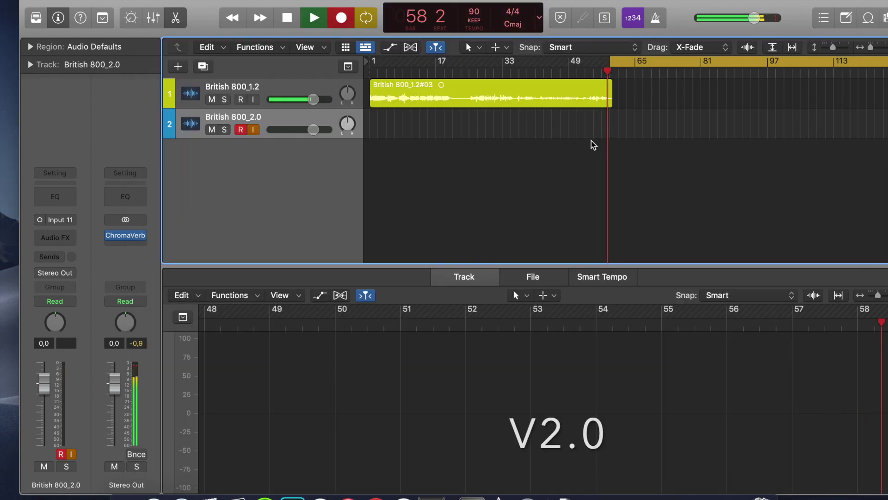
- Bring up the GE300 editor during the British 800_2.0 recording and position it so the whole effects chain shows
{"action": "scroll", "coordinate": [603, 120], "scroll_direction": "right", "scroll_amount": 3}
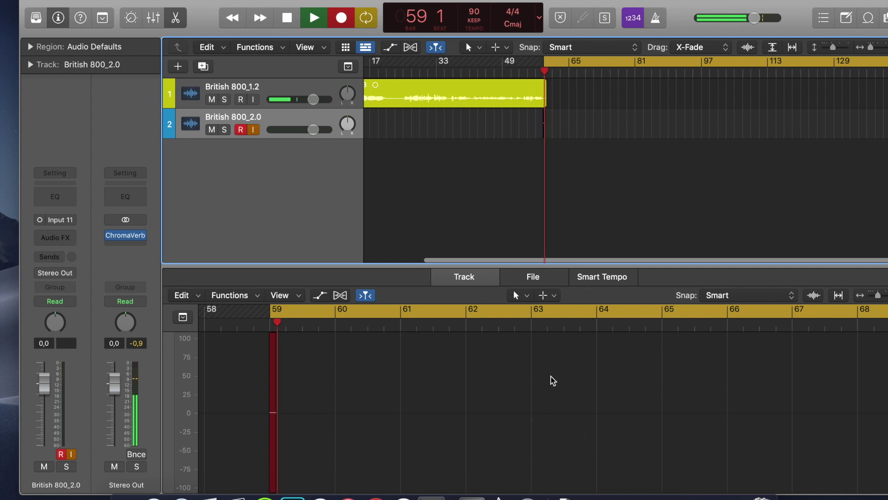
{"action": "left_click", "coordinate": [430, 481]}
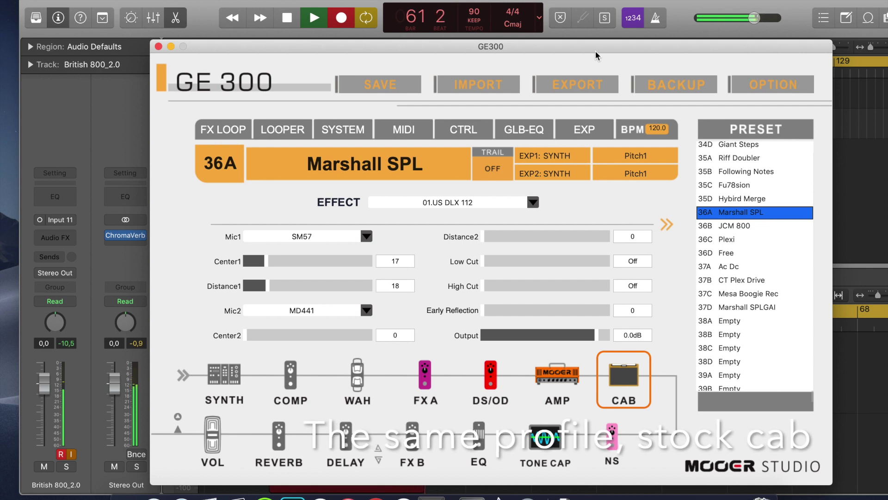
{"action": "left_click_drag", "start_coordinate": [595, 55], "coordinate": [644, 174]}
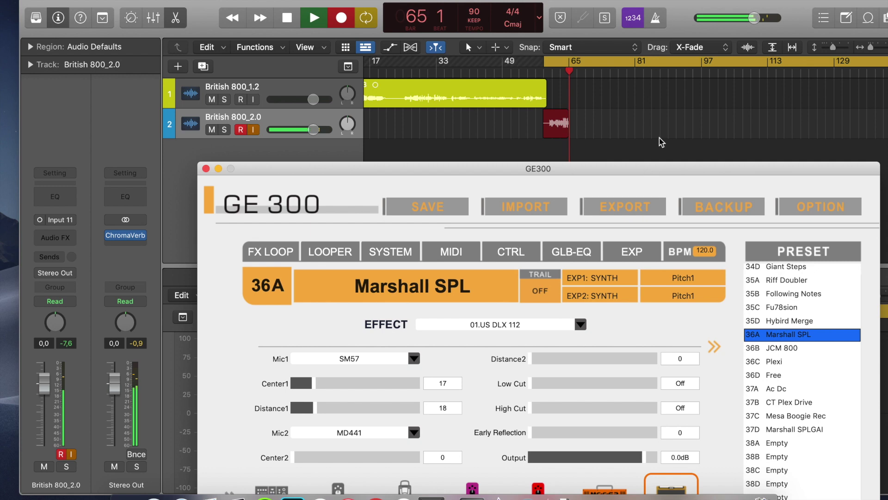
{"action": "left_click_drag", "start_coordinate": [551, 168], "coordinate": [485, 28]}
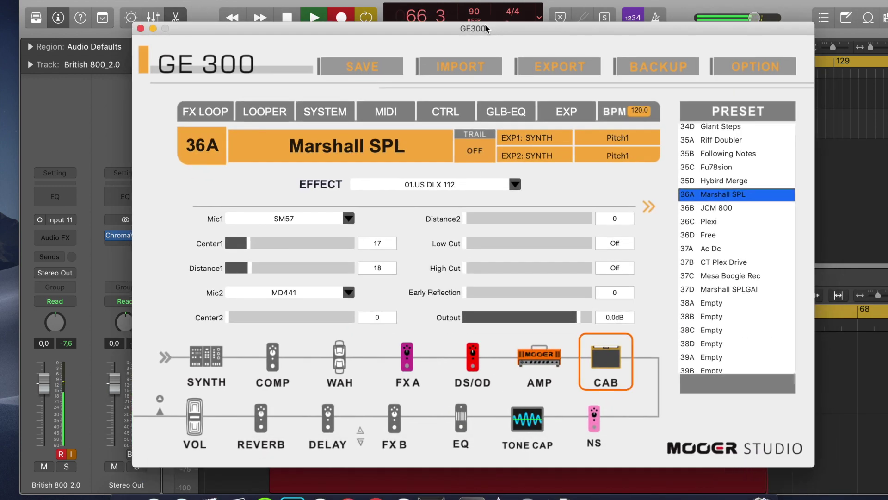
- Open the DS/OD module of Marshall SPL and toggle its 16.Shred effect to compare the sound
{"action": "left_click", "coordinate": [474, 366]}
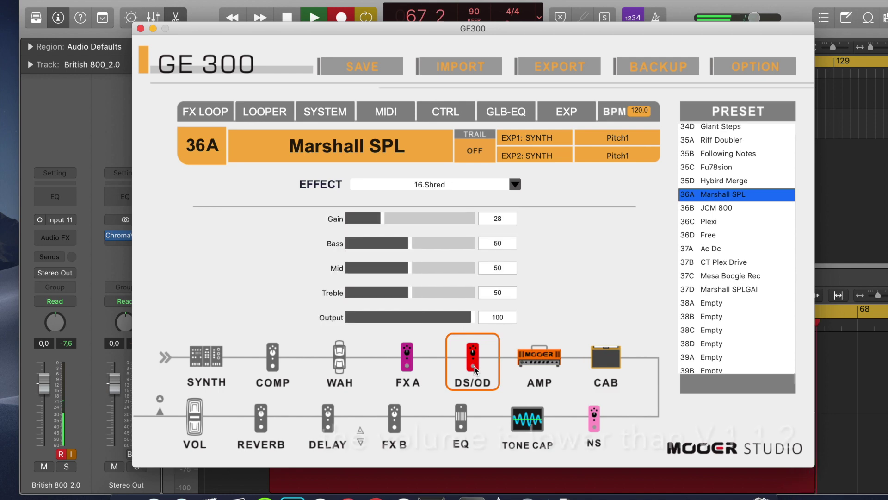
{"action": "left_click", "coordinate": [474, 366]}
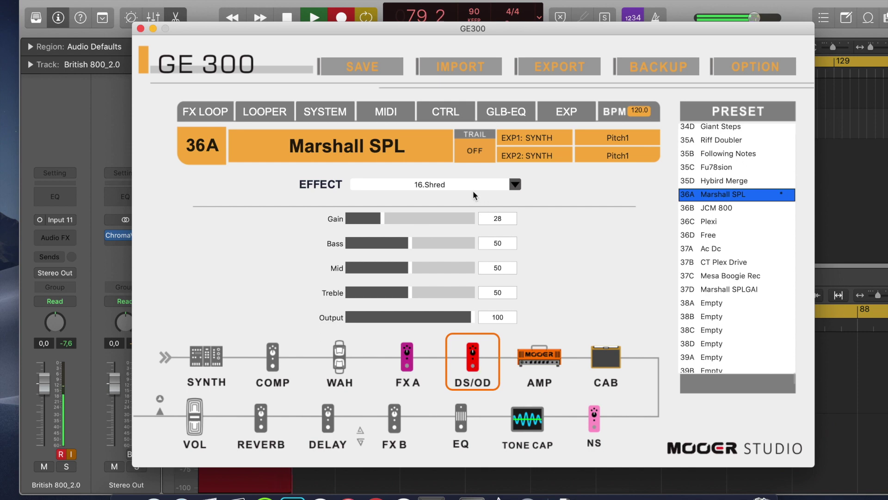
- Change the cabinet model of the Marshall SPL preset to the empty user slot 44
{"action": "left_click", "coordinate": [607, 355]}
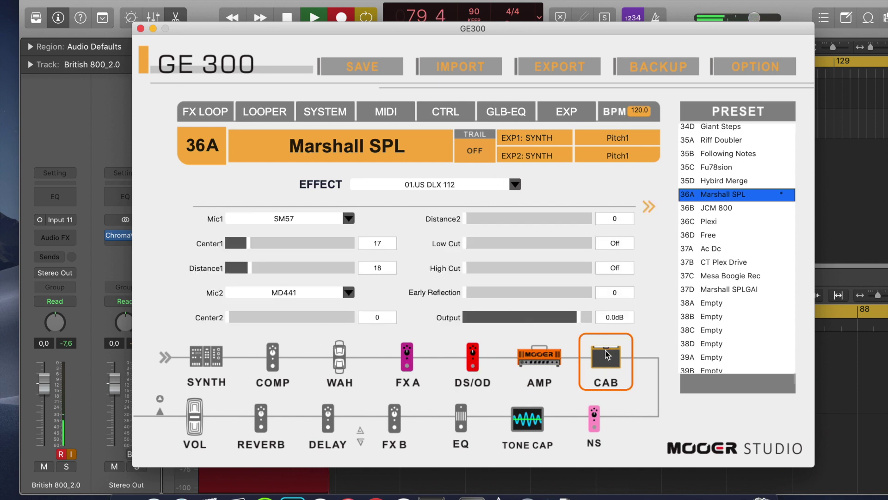
{"action": "left_click", "coordinate": [471, 187]}
{"action": "scroll", "coordinate": [429, 296], "scroll_direction": "down", "scroll_amount": 10}
{"action": "scroll", "coordinate": [431, 300], "scroll_direction": "down", "scroll_amount": 5}
{"action": "scroll", "coordinate": [431, 300], "scroll_direction": "up", "scroll_amount": 3}
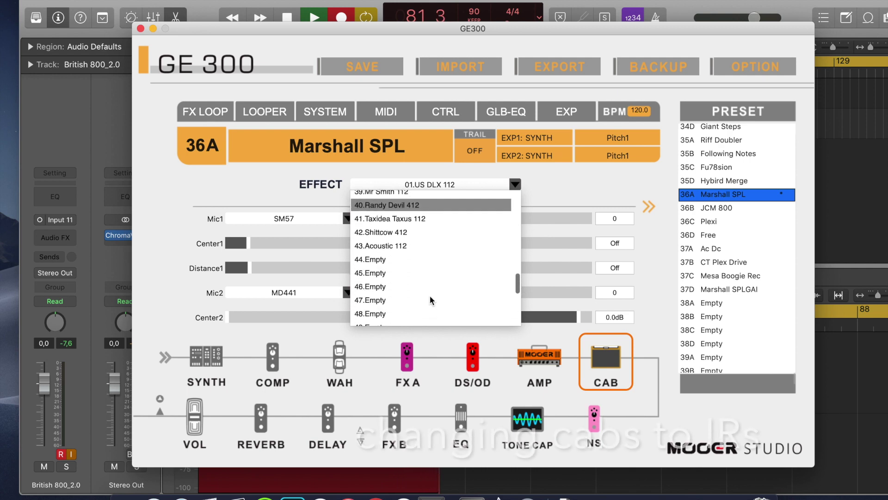
{"action": "left_click", "coordinate": [387, 260]}
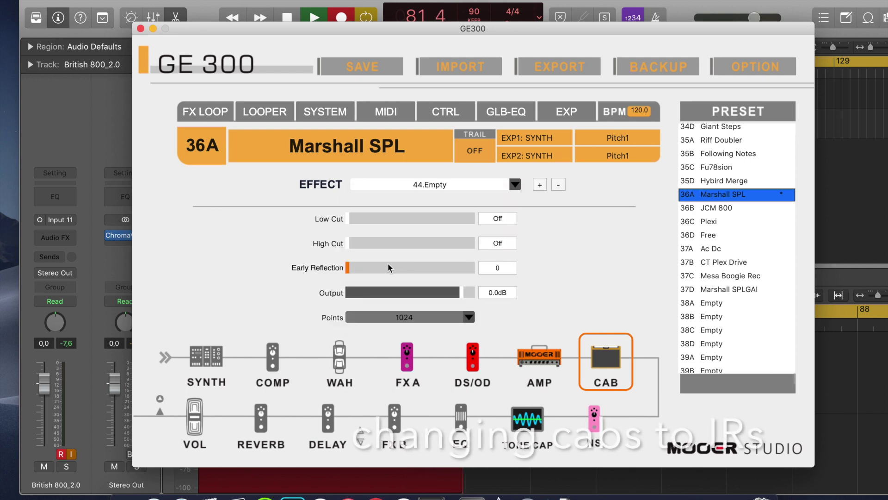
- Load the impulse responses Framus 1a copy.wav and Friedman 1b copy.wav from the Desktop into the user cabinet slots starting at 44
{"action": "left_click", "coordinate": [539, 186]}
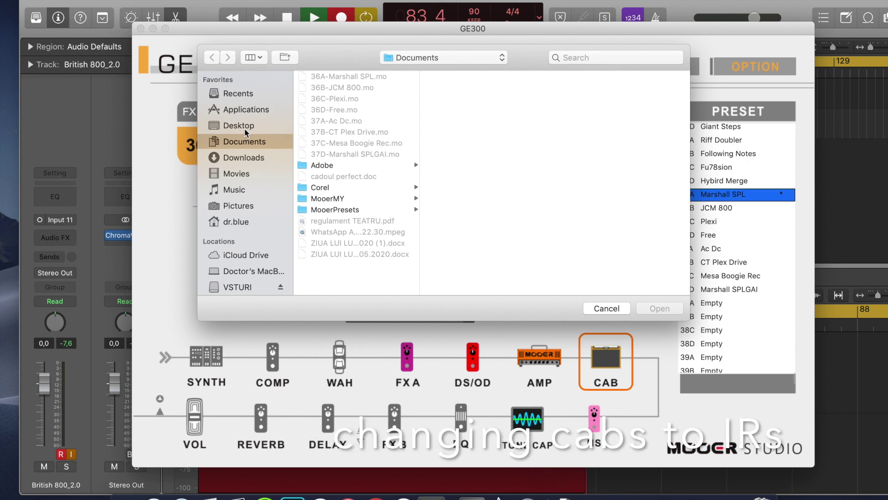
{"action": "key", "text": "super+alt+l"}
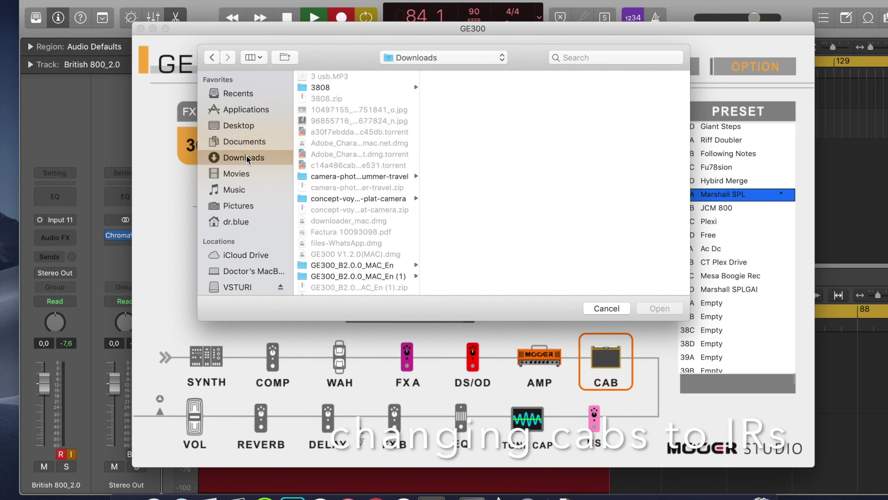
{"action": "left_click", "coordinate": [239, 126]}
{"action": "left_click", "coordinate": [356, 77]}
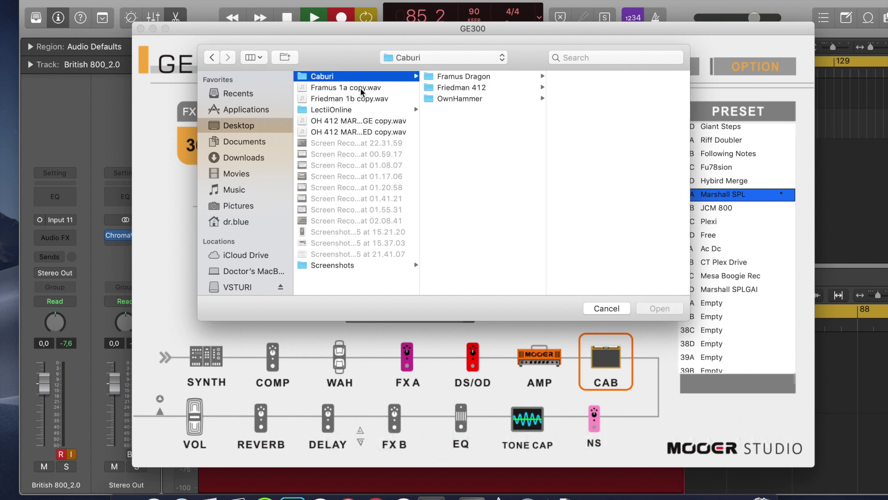
{"action": "left_click", "coordinate": [361, 89]}
{"action": "left_click", "coordinate": [367, 100], "text": "shift"}
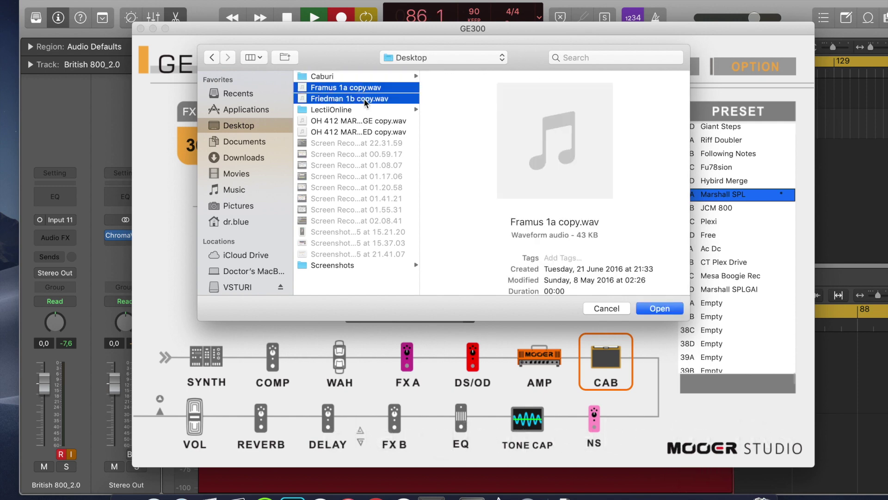
{"action": "left_click", "coordinate": [666, 313]}
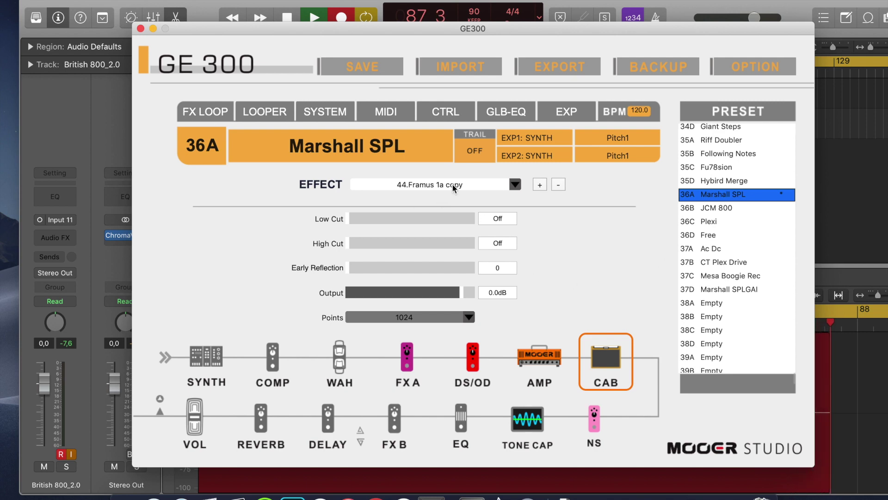
- Set the cabinet of Marshall SPL to 45.Friedman 1b copy and switch off the 16.Shred effect in its DS/OD module
{"action": "left_click", "coordinate": [514, 185]}
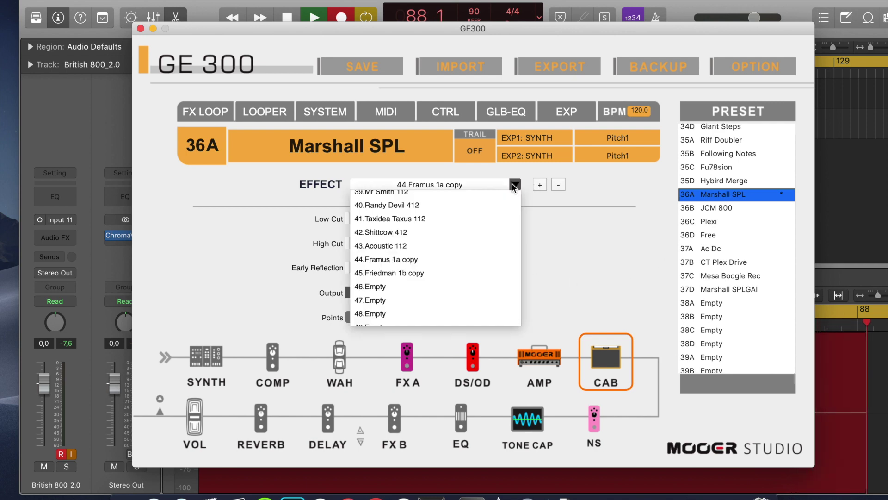
{"action": "left_click", "coordinate": [424, 274]}
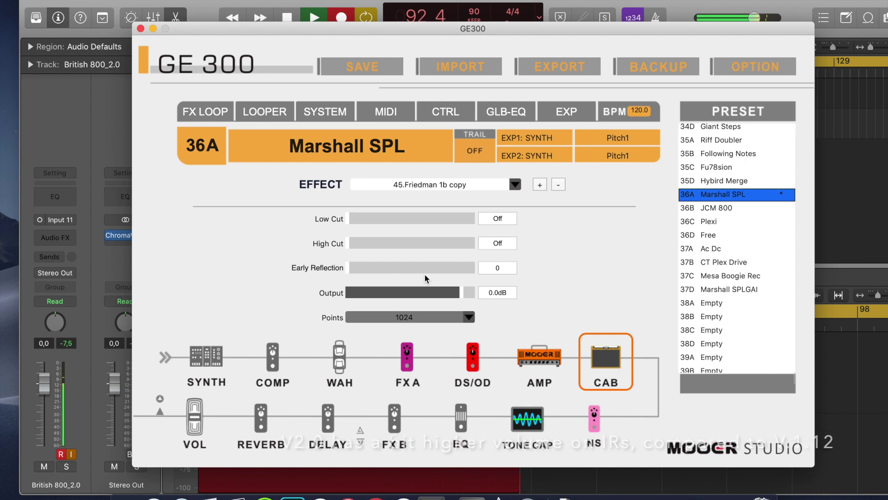
{"action": "left_click_drag", "start_coordinate": [519, 29], "coordinate": [485, 122]}
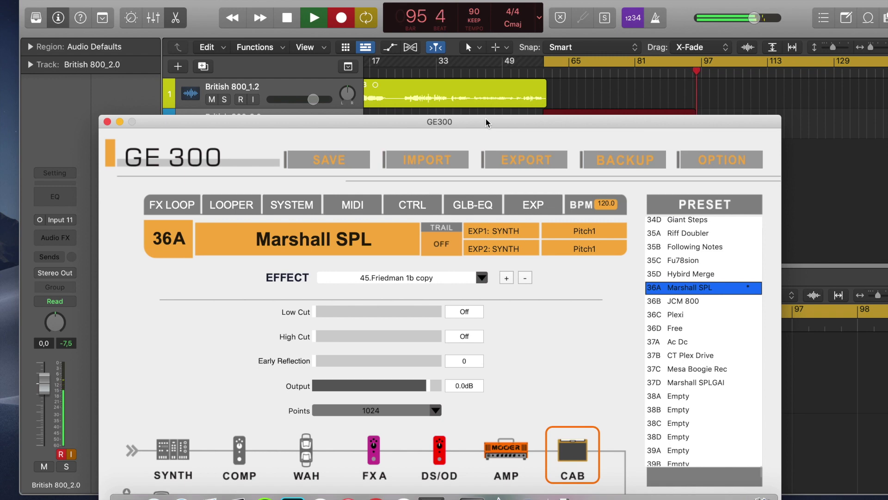
{"action": "left_click", "coordinate": [438, 451]}
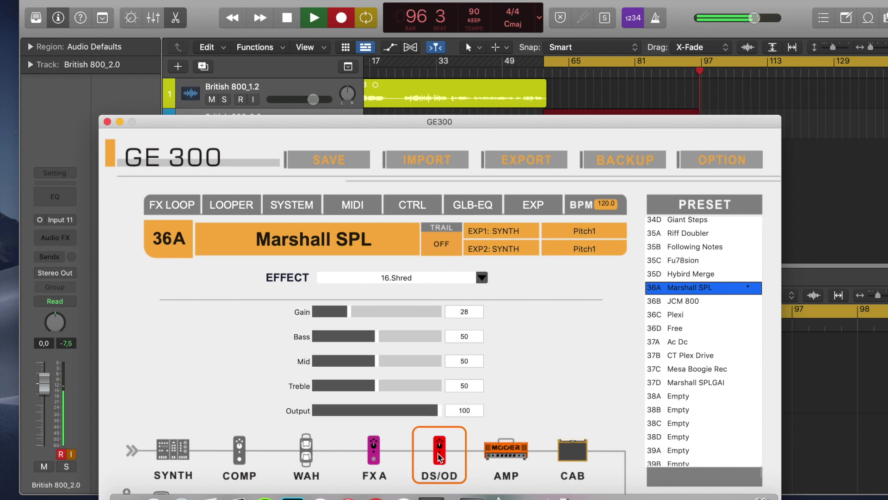
{"action": "left_click", "coordinate": [439, 468]}
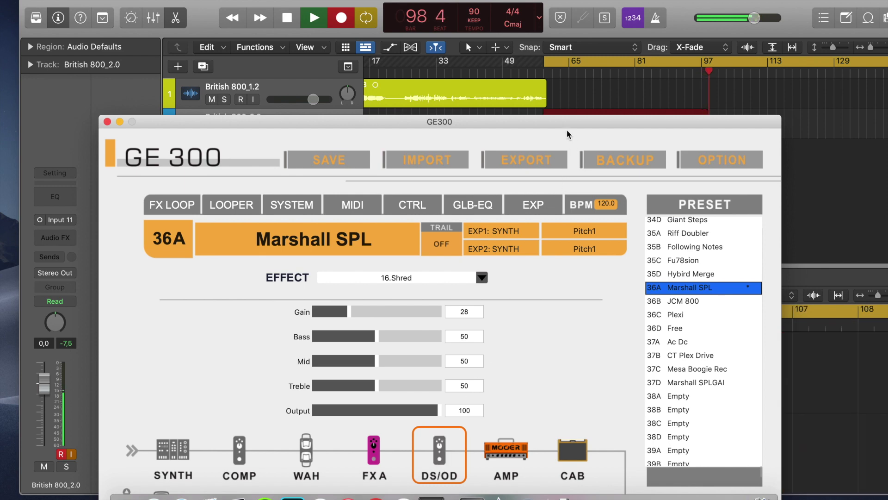
- Reposition the GE300 editor so the whole effects chain shows and open the CAB module
{"action": "left_click_drag", "start_coordinate": [567, 122], "coordinate": [560, 16]}
{"action": "left_click", "coordinate": [560, 355]}
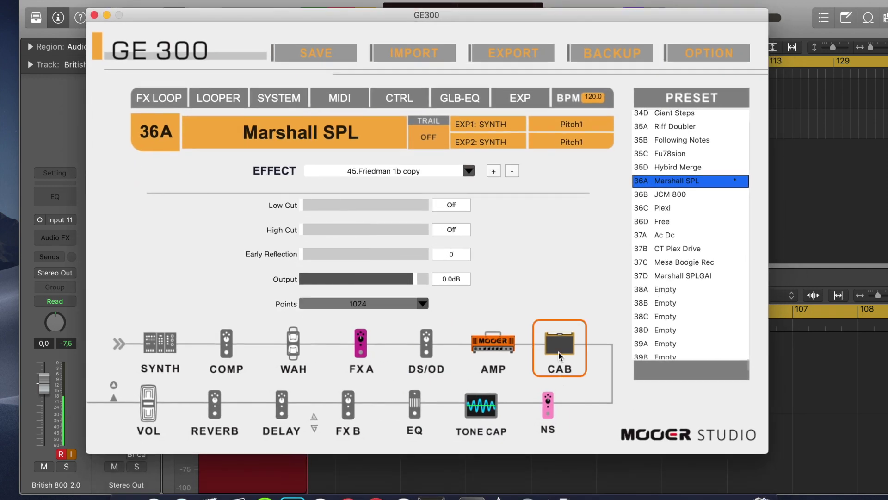
{"action": "left_click", "coordinate": [393, 170]}
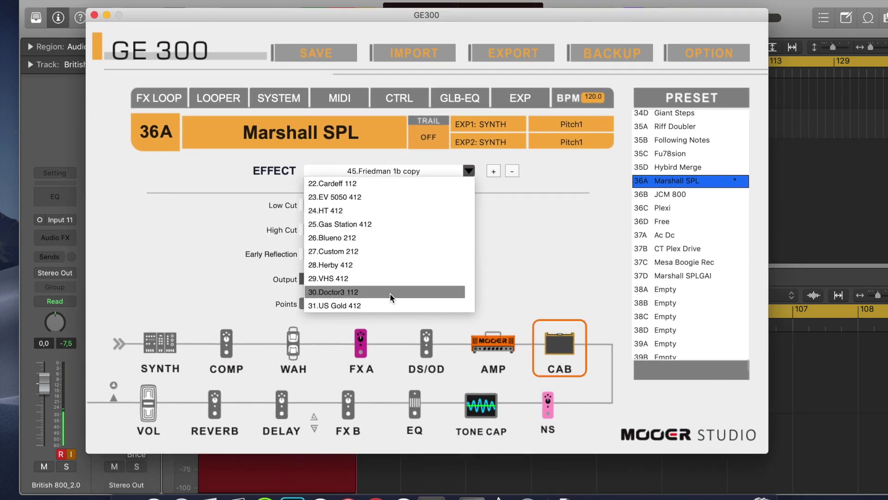
{"action": "scroll", "coordinate": [392, 295], "scroll_direction": "down", "scroll_amount": 5}
{"action": "scroll", "coordinate": [391, 294], "scroll_direction": "down", "scroll_amount": 3}
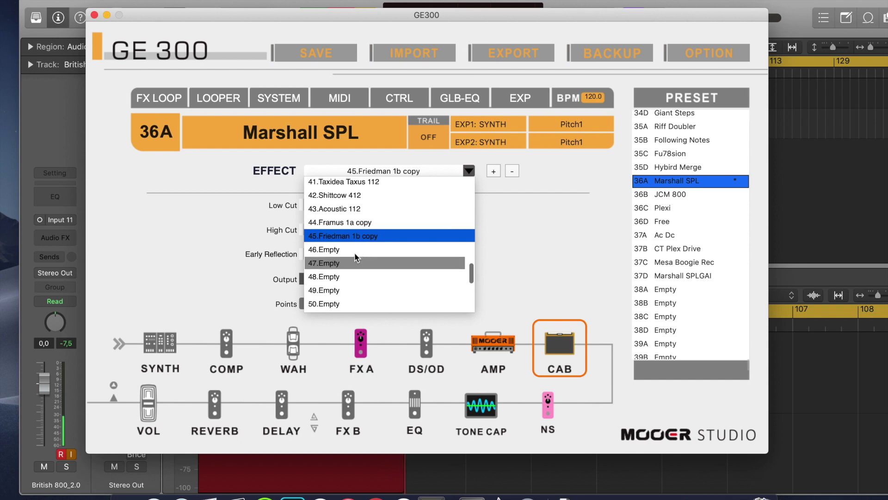
{"action": "scroll", "coordinate": [344, 224], "scroll_direction": "up", "scroll_amount": 8}
{"action": "left_click", "coordinate": [343, 224]}
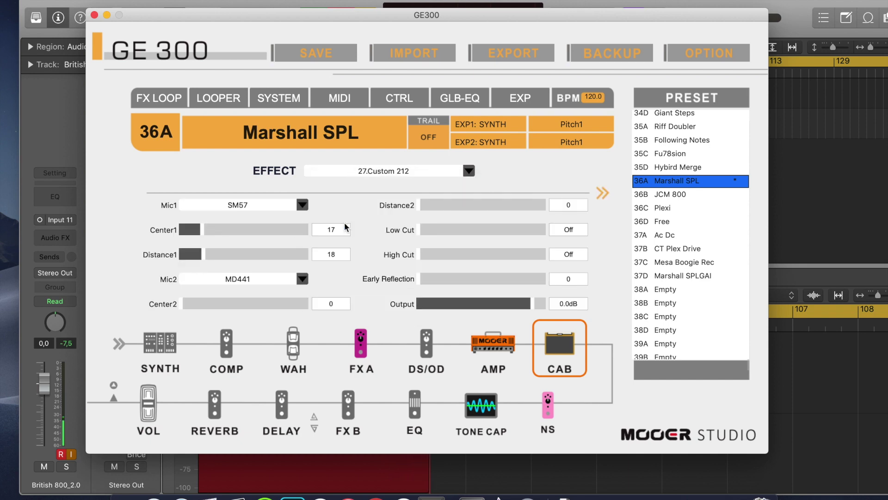
- Change the cabinet of the Marshall SPL preset to the loaded impulse response 44.Framus 1a copy
{"action": "left_click", "coordinate": [374, 171]}
{"action": "scroll", "coordinate": [384, 269], "scroll_direction": "down", "scroll_amount": 4}
{"action": "scroll", "coordinate": [384, 268], "scroll_direction": "down", "scroll_amount": 2}
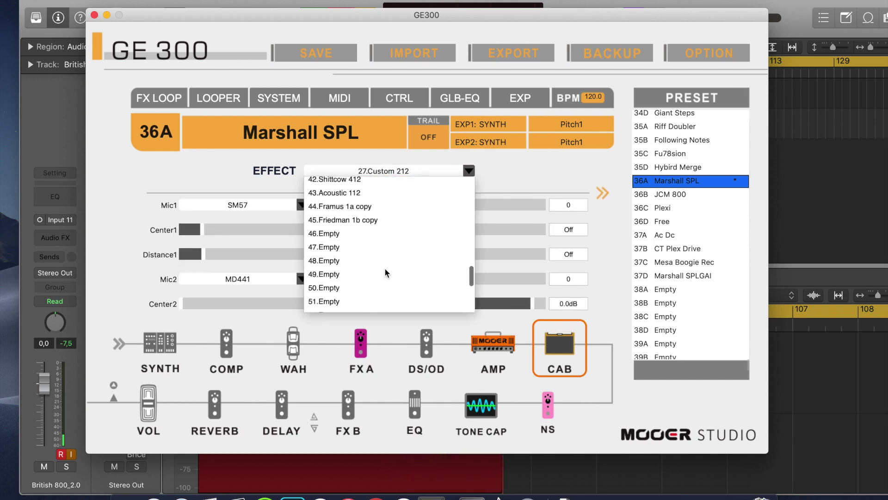
{"action": "left_click", "coordinate": [360, 204]}
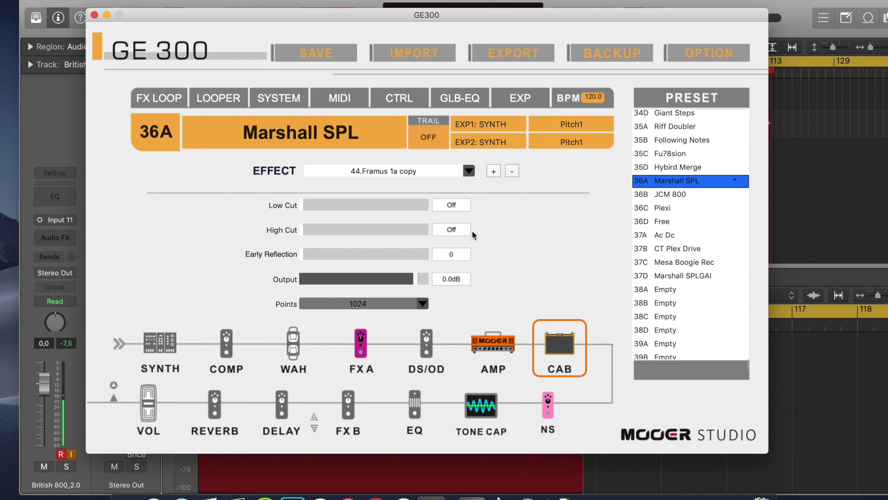
- Toggle the 16.Shred effect in the DS/OD module and move the GE300 editor aside to reveal the British 800_2.0 recording
{"action": "left_click", "coordinate": [426, 350]}
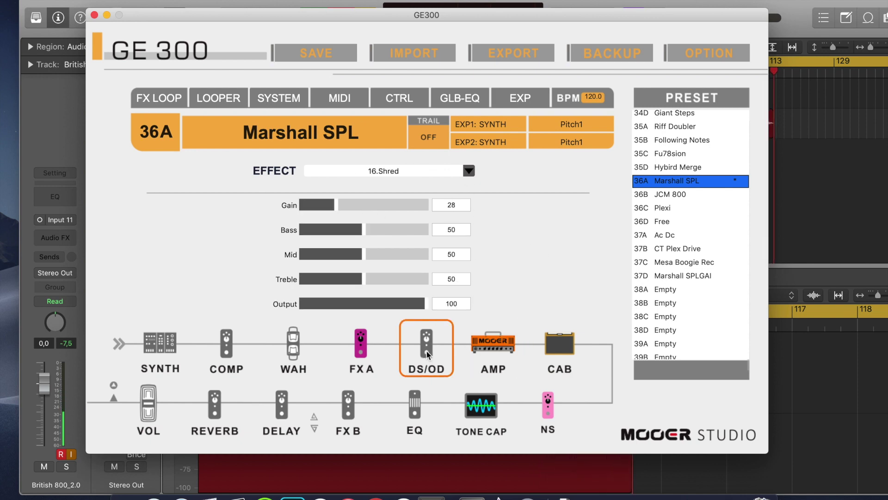
{"action": "left_click", "coordinate": [426, 350]}
{"action": "left_click_drag", "start_coordinate": [540, 18], "coordinate": [495, 205]}
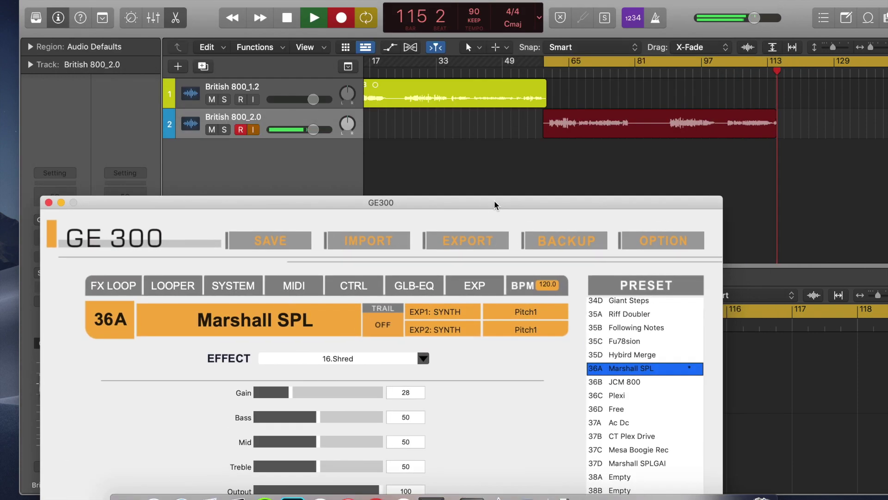